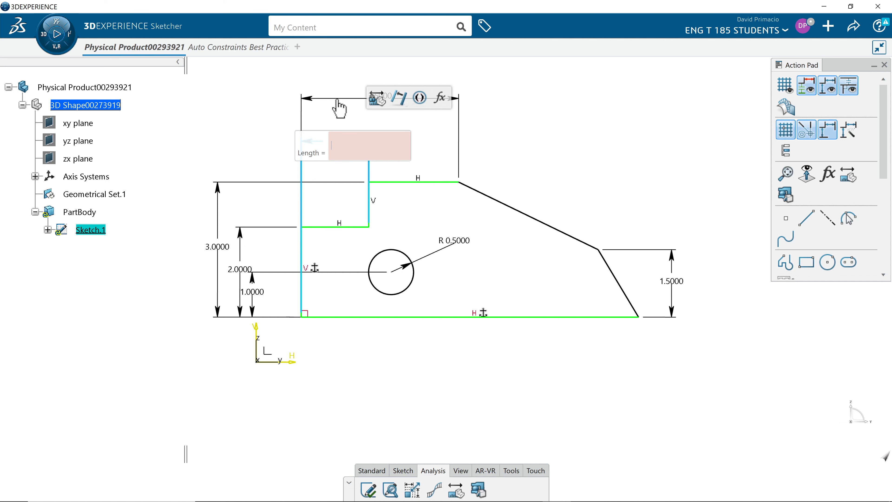
Delete the two horizontal dimensions above the profile and the 1.5 in height dimension beside the lower slanted edge.
key(Delete)
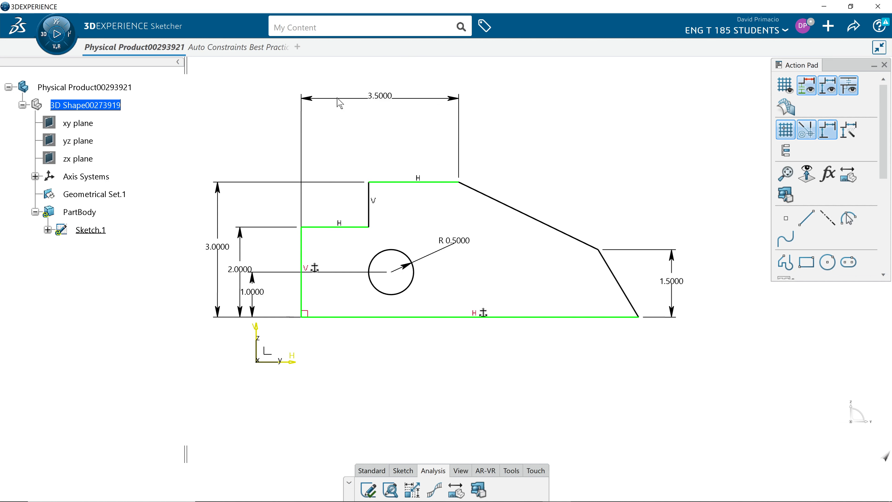
click(340, 100)
key(Delete)
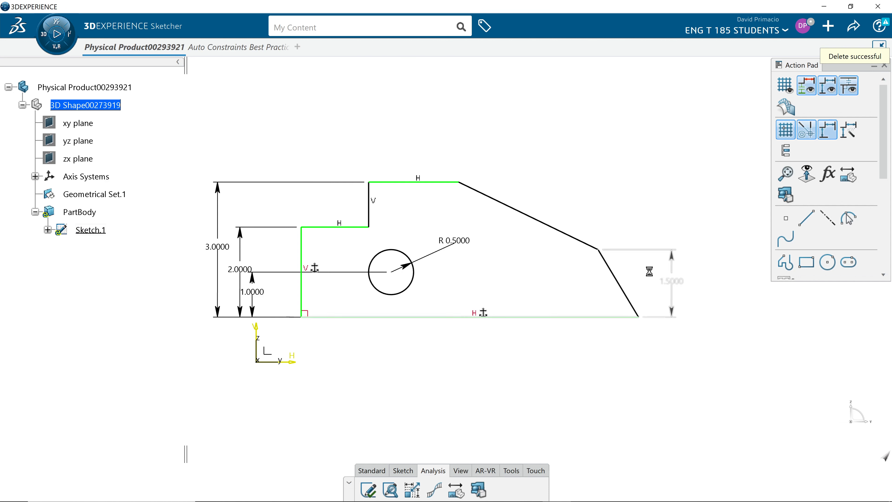
click(677, 269)
key(Delete)
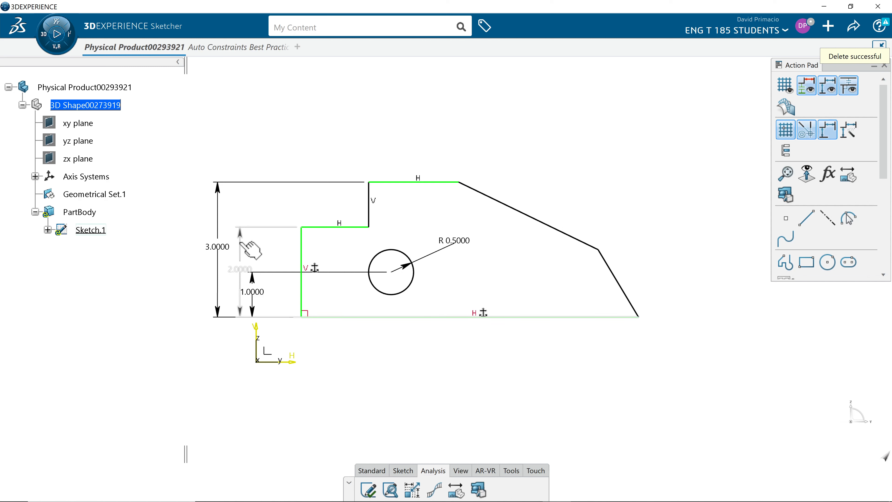
Delete the 2, 3 and 1 in height dimensions beside the vertical edge and the circle's radius dimension.
click(250, 250)
key(Delete)
click(237, 234)
key(Delete)
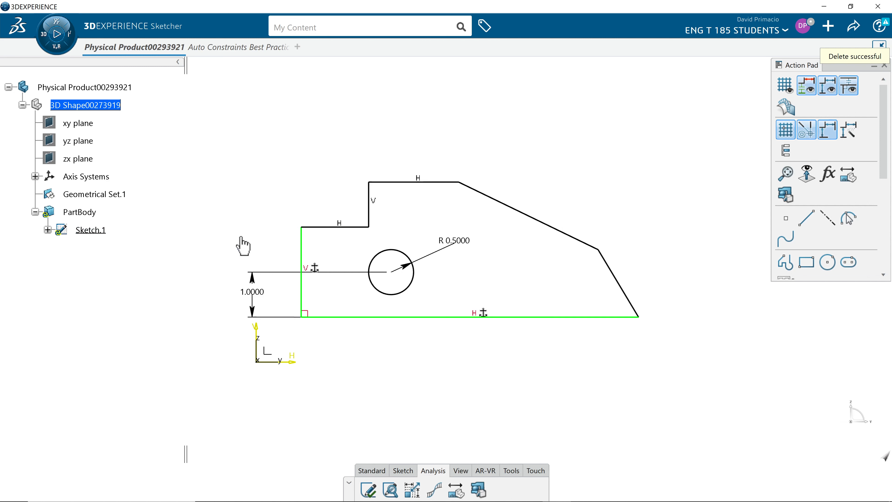
click(254, 291)
key(Delete)
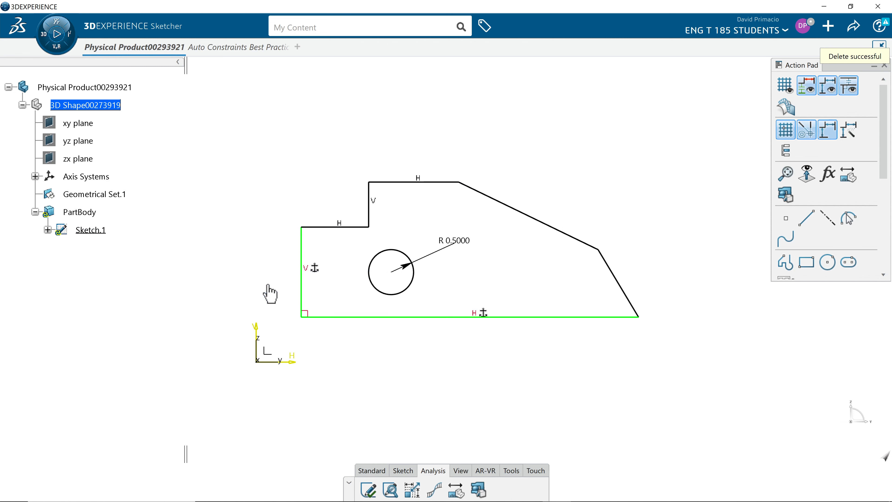
click(451, 244)
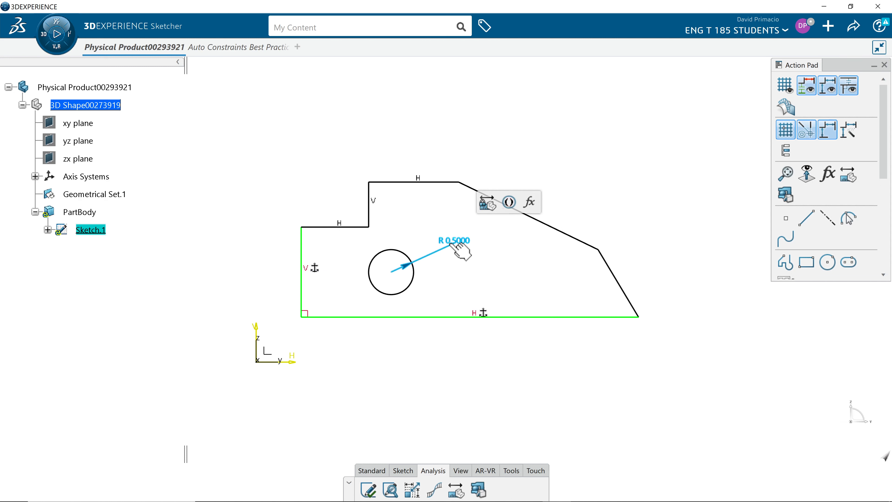
key(Delete)
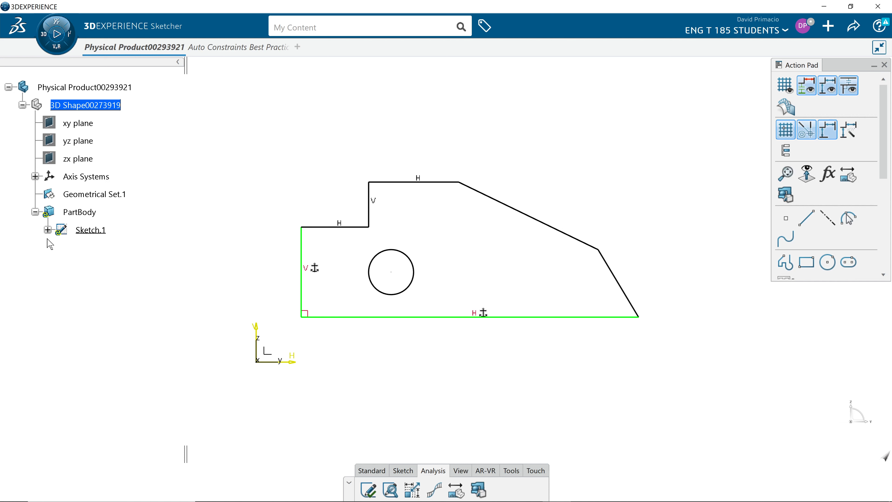
Delete the Fixed.37 and Fixed.38 constraints from Sketch.1.
click(47, 230)
click(60, 284)
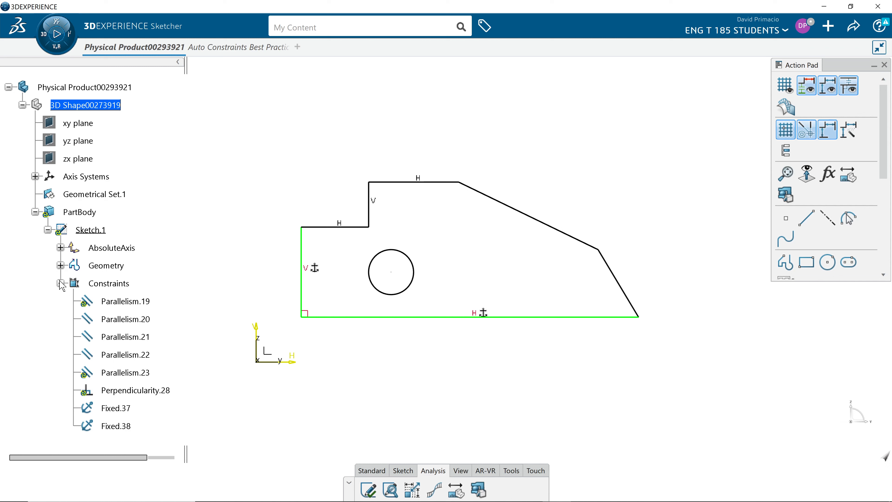
click(120, 410)
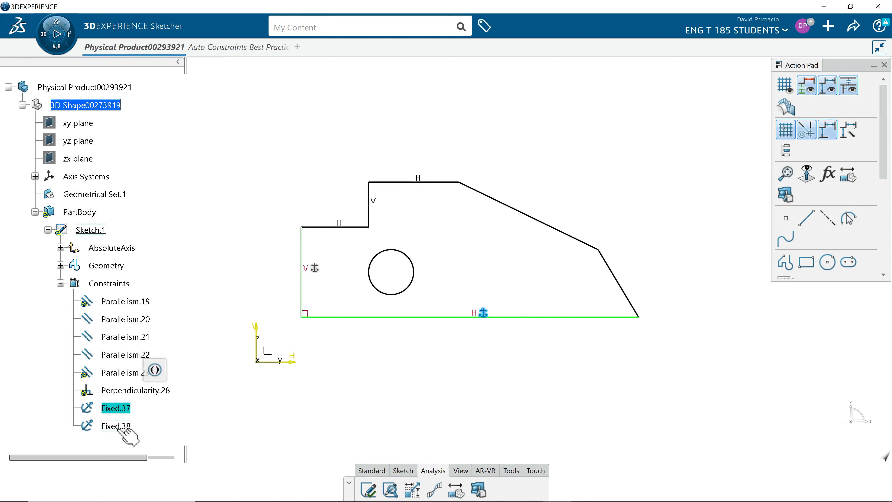
ctrl+click(120, 426)
key(Delete)
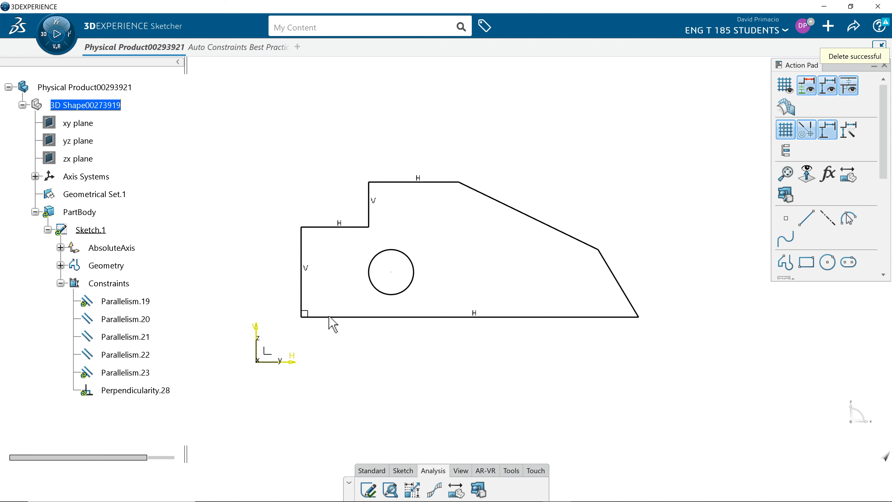
Auto-constrain the whole sketch in Stacked mode, using the bottom horizontal and long vertical edges as reference elements.
drag(282, 327, 673, 160)
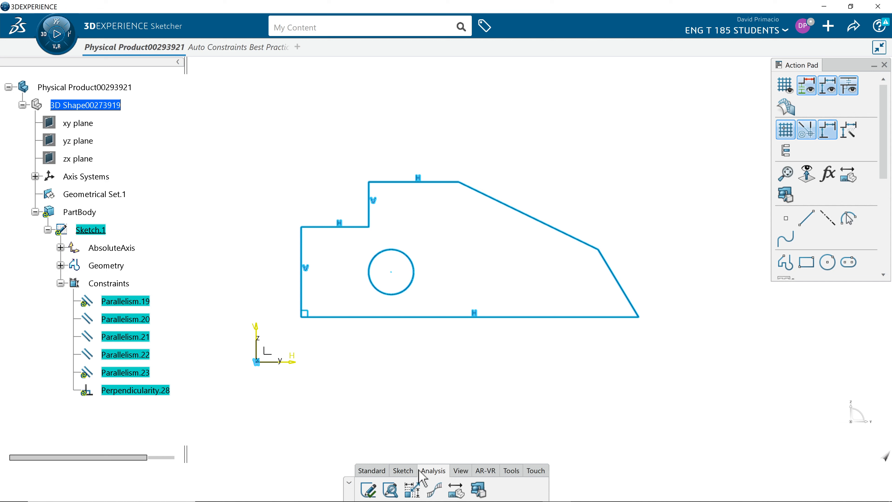
click(408, 472)
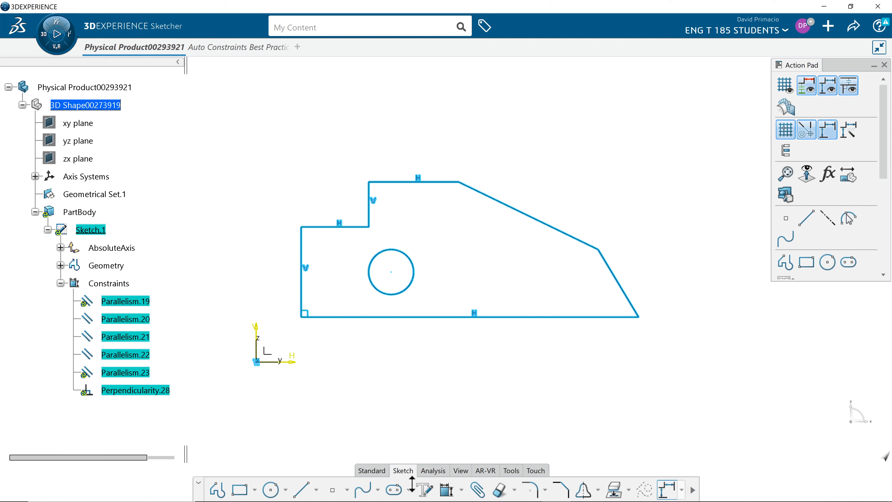
click(461, 489)
click(484, 422)
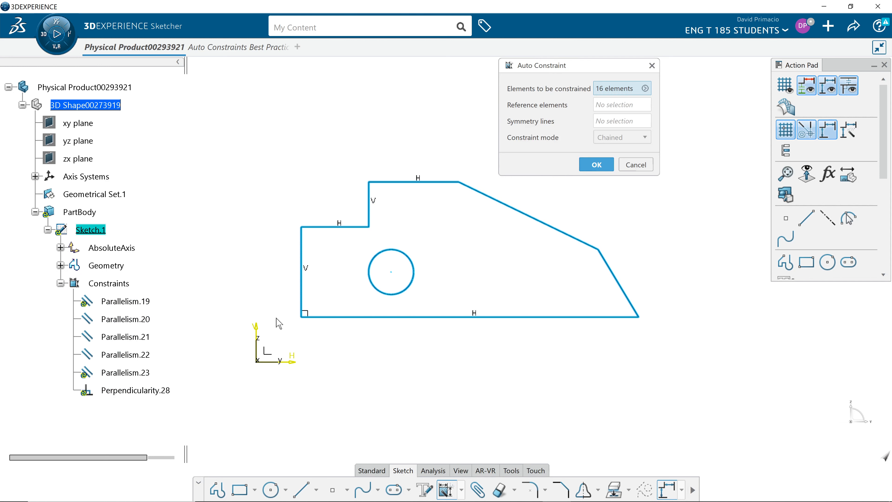
click(615, 105)
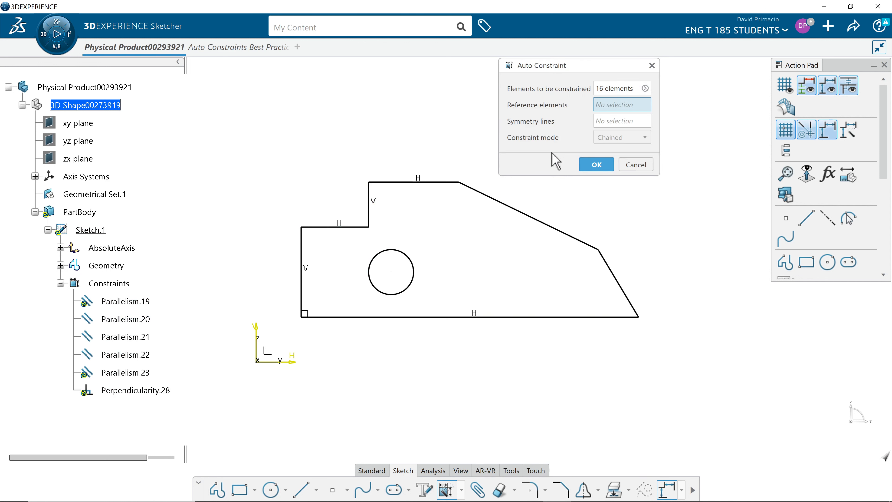
click(339, 316)
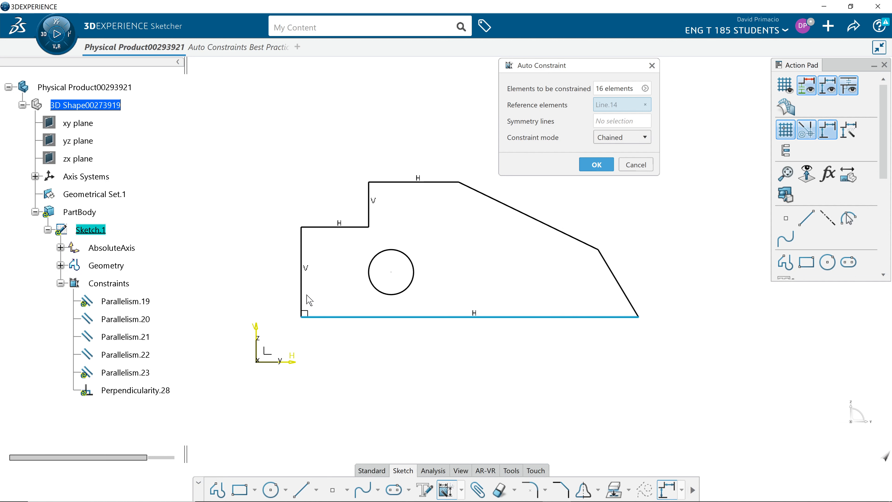
click(302, 293)
click(612, 138)
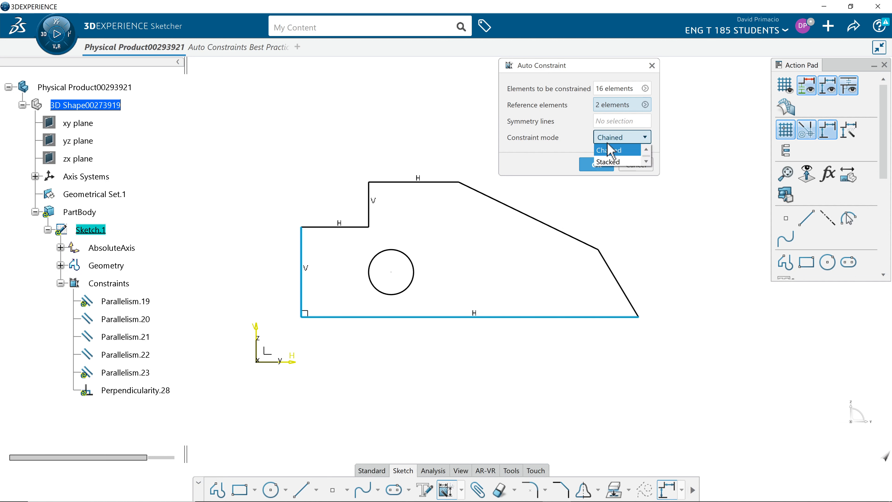
click(607, 161)
click(597, 164)
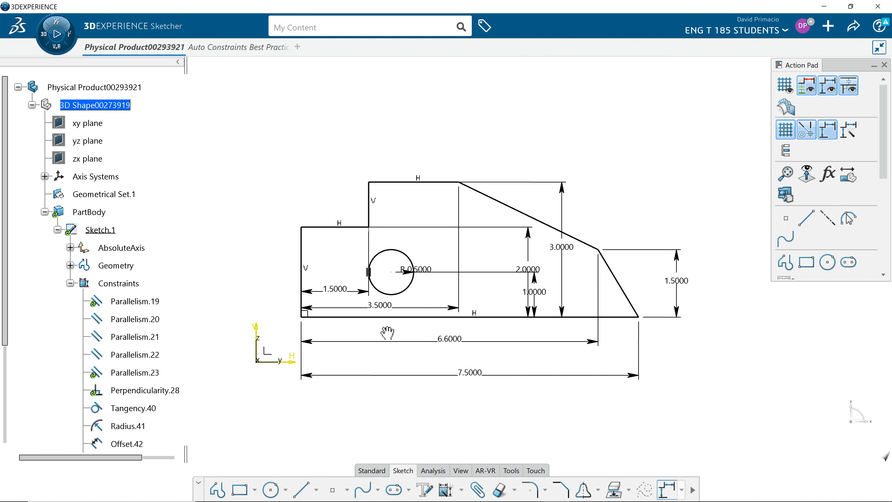
Move the 1.5 in step-width dimension above the profile and set its value to 1 in.
middle_drag(388, 332, 389, 303)
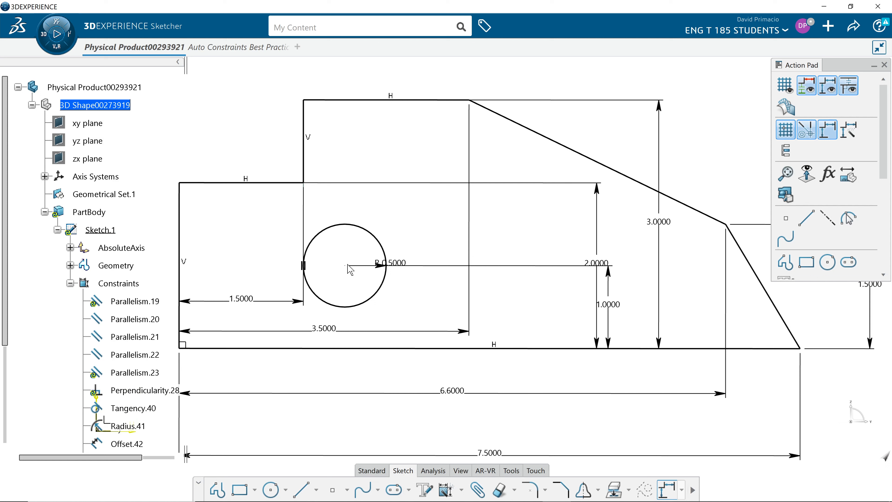
click(269, 298)
mouse_move(269, 299)
mouse_down()
mouse_move(309, 140)
mouse_move(293, 107)
mouse_move(250, 72)
mouse_move(246, 57)
mouse_up()
mouse_move(241, 136)
middle_down()
mouse_move(279, 161)
mouse_move(288, 190)
middle_up()
double_click(287, 112)
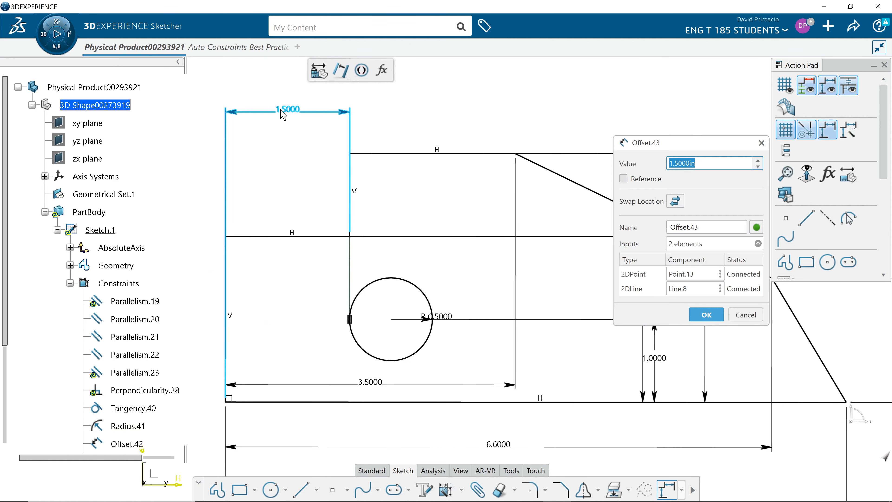
text(1)
key(Return)
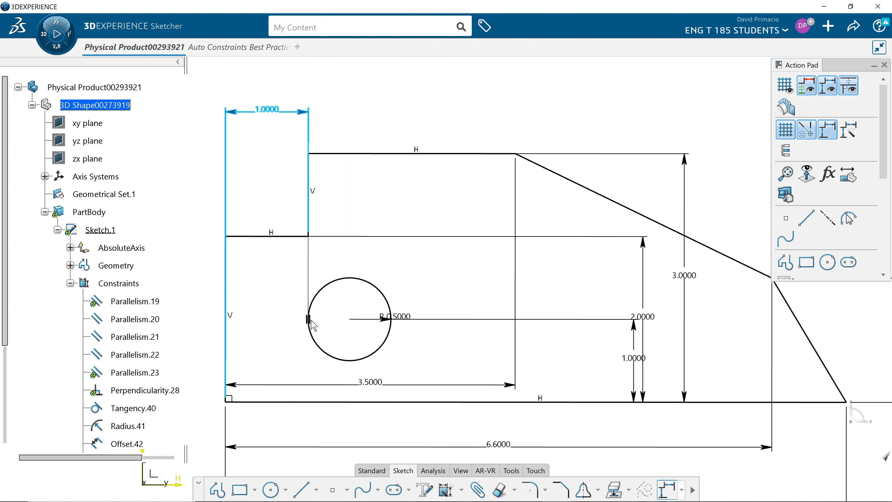
Undo the dimension edit and move together with the automatically created constraints.
key(ctrl+z)
key(ctrl+z)
key(ctrl+z)
key(ctrl+z)
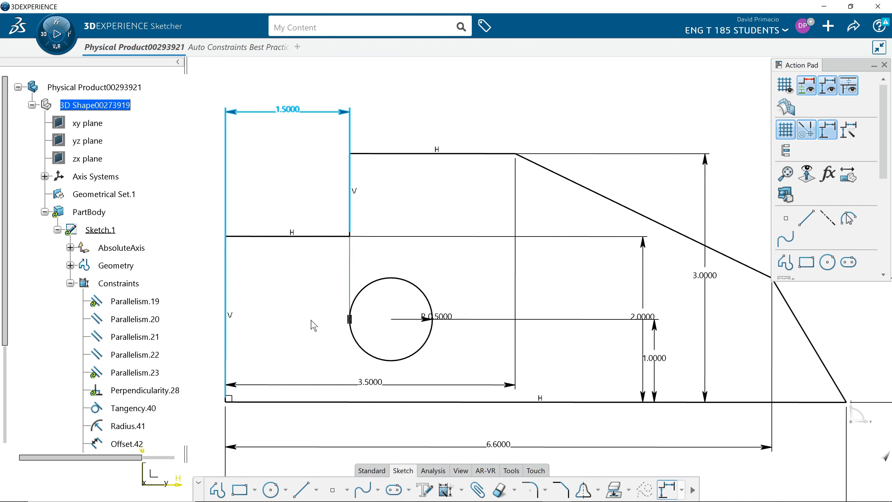
click(344, 310)
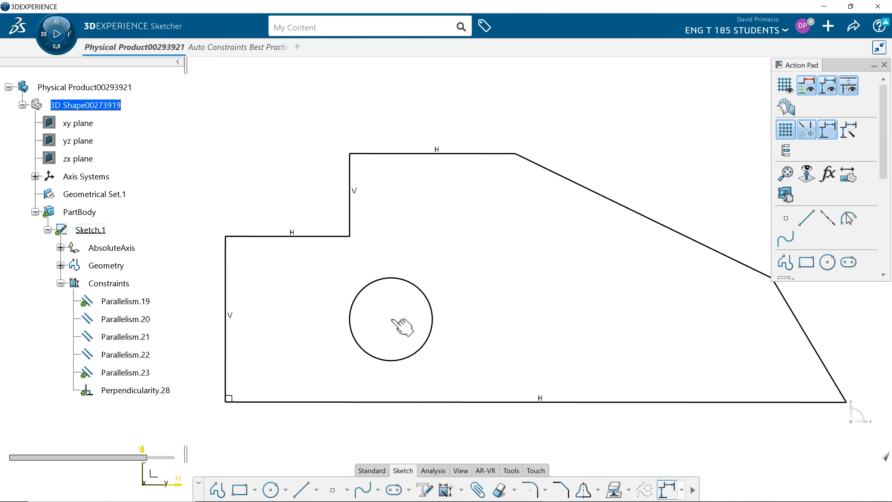
Move the circle so its center lies directly below the short vertical edge of the step.
drag(391, 320, 501, 316)
click(416, 316)
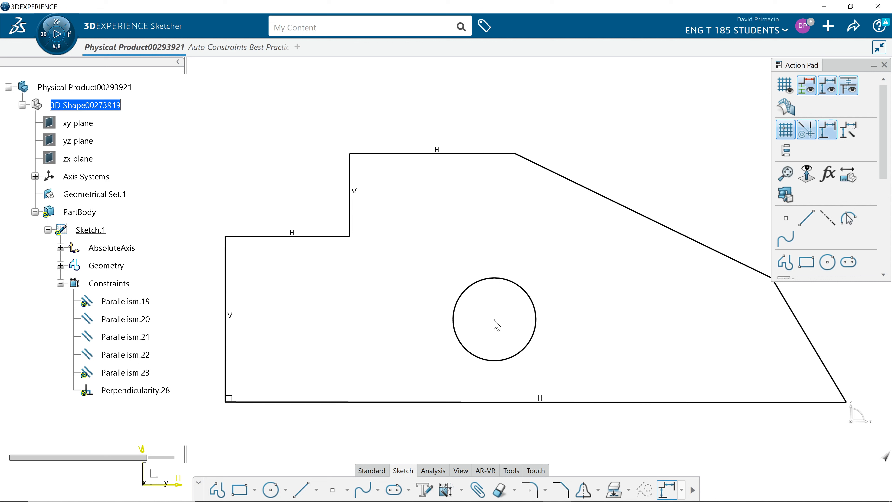
drag(494, 320, 358, 319)
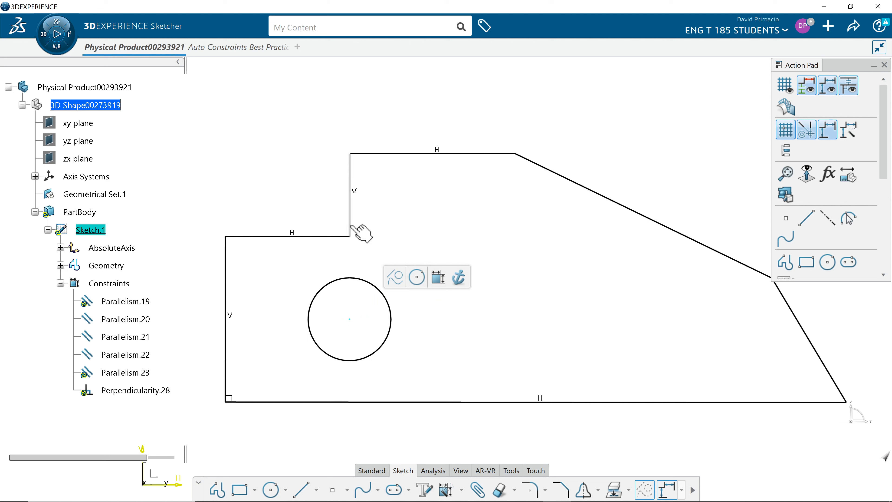
click(255, 438)
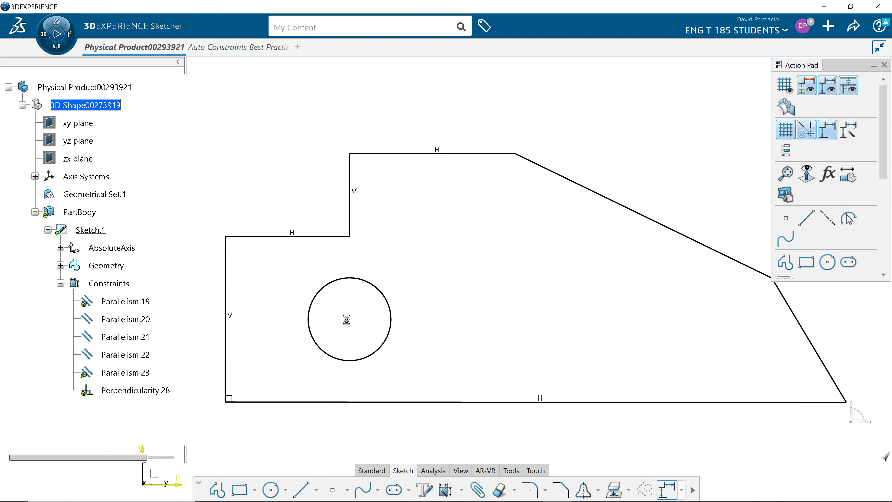
Draw a temporary line from the circle's center to the step's inner corner to check vertical alignment, and delete it.
click(301, 489)
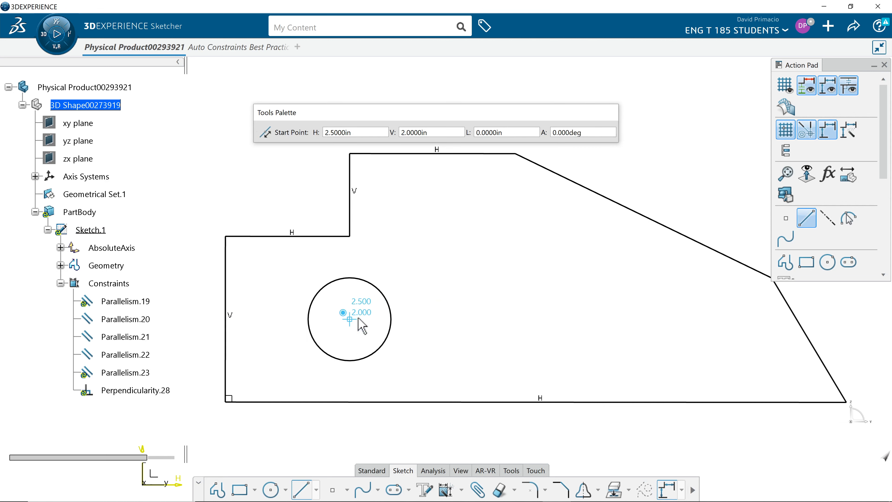
click(350, 236)
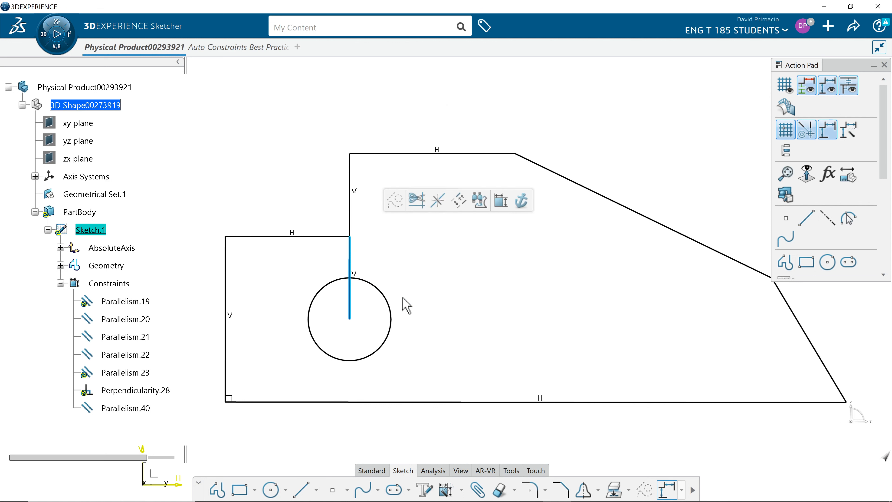
key(Delete)
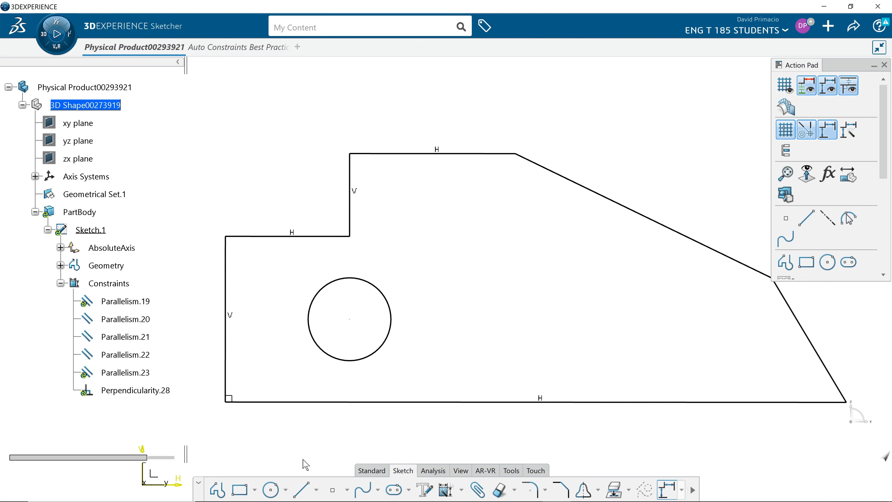
Auto-constrain all sketch geometry in Stacked mode, with the bottom and long vertical edges as reference elements.
mouse_move(210, 421)
mouse_down()
mouse_move(861, 175)
mouse_move(877, 94)
mouse_up()
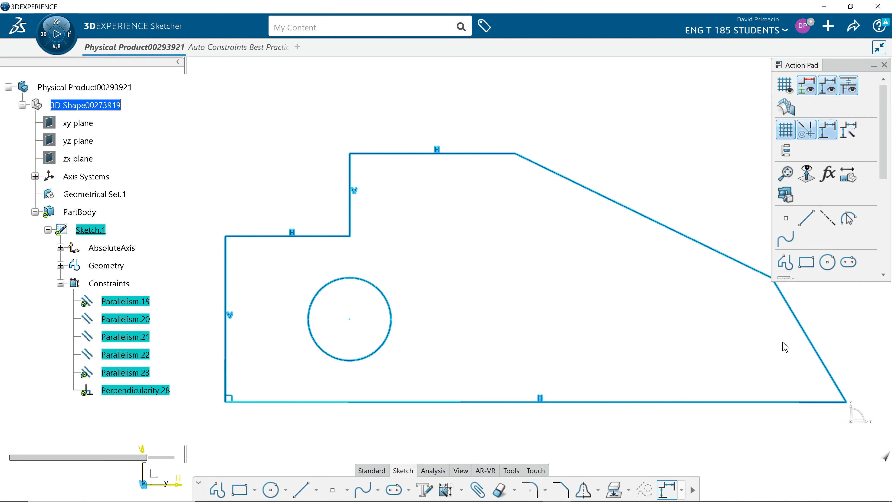
scroll(861, 233, down, 5)
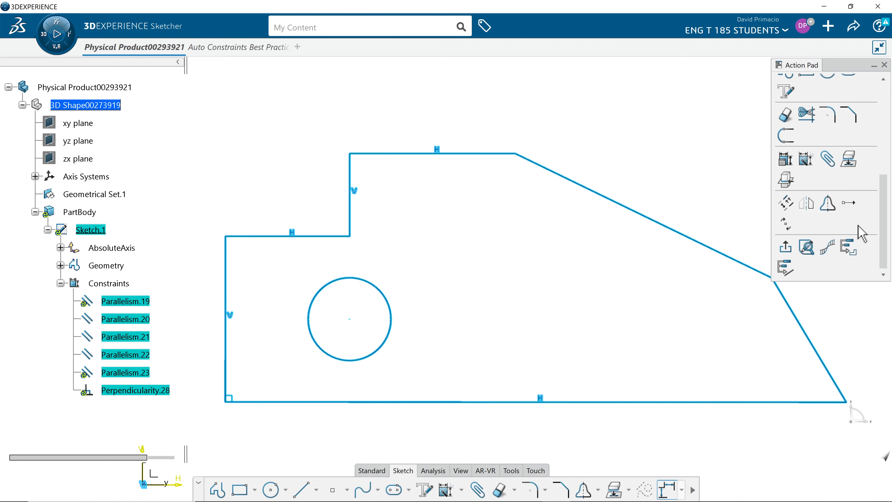
click(806, 161)
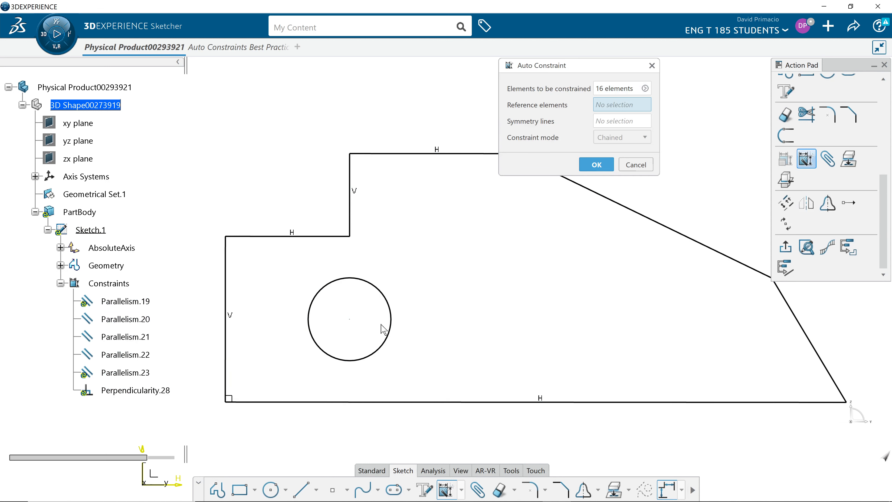
click(321, 403)
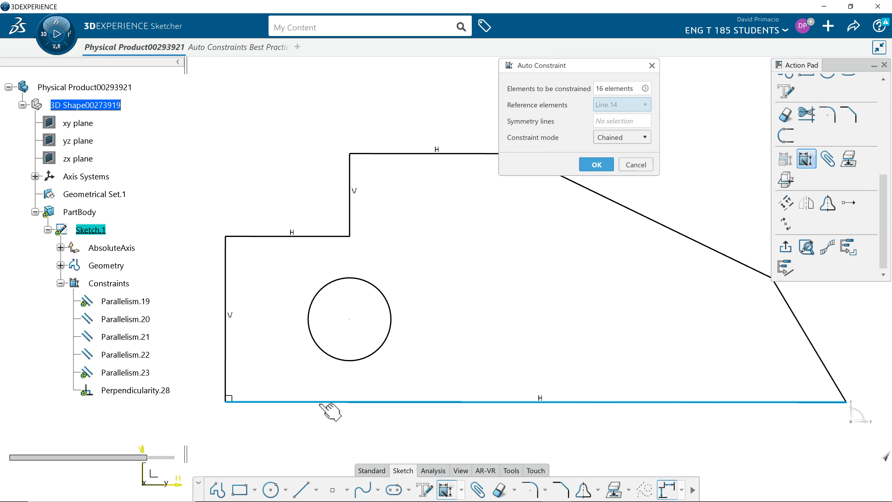
click(226, 362)
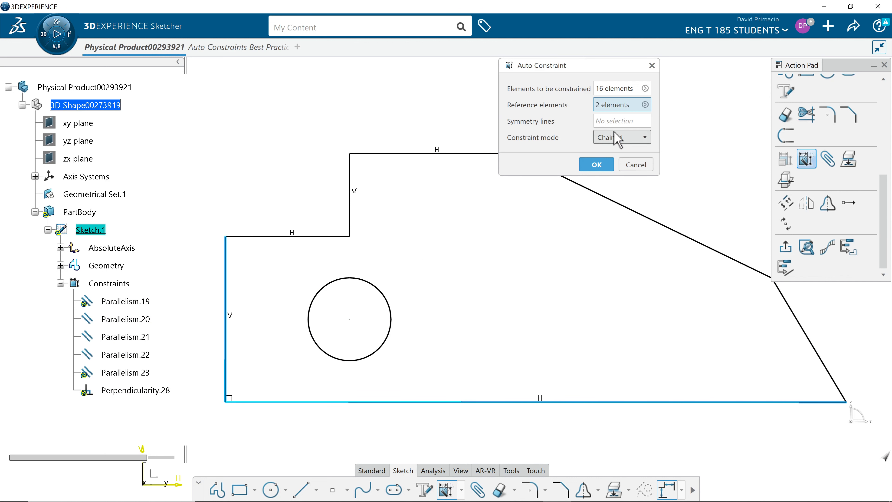
click(618, 137)
click(614, 162)
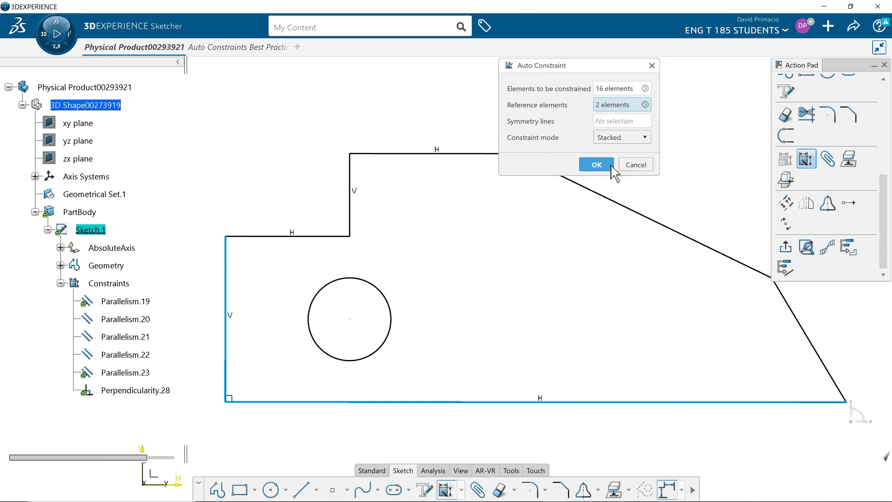
click(597, 167)
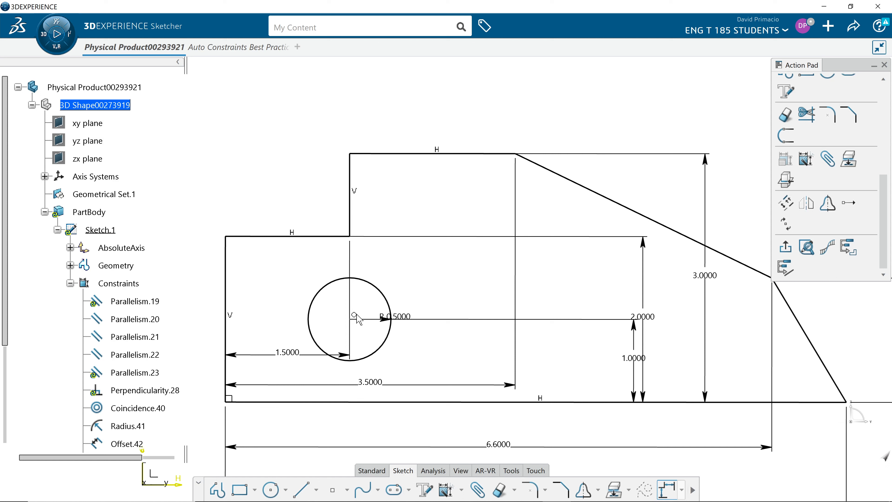
Reposition the 1.5 horizontal dimension above the step and set its value to 1.
mouse_move(306, 354)
mouse_down()
mouse_move(289, 119)
mouse_move(302, 109)
mouse_move(293, 114)
mouse_up()
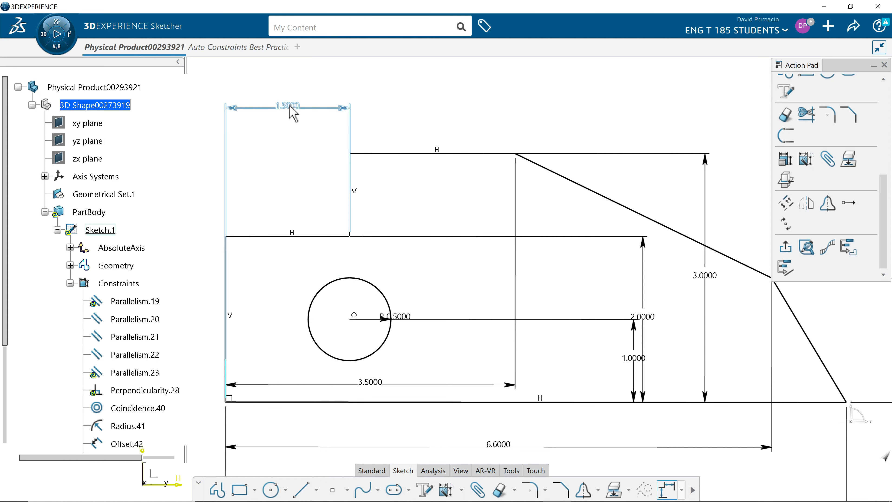
double_click(293, 115)
text(1)
key(Return)
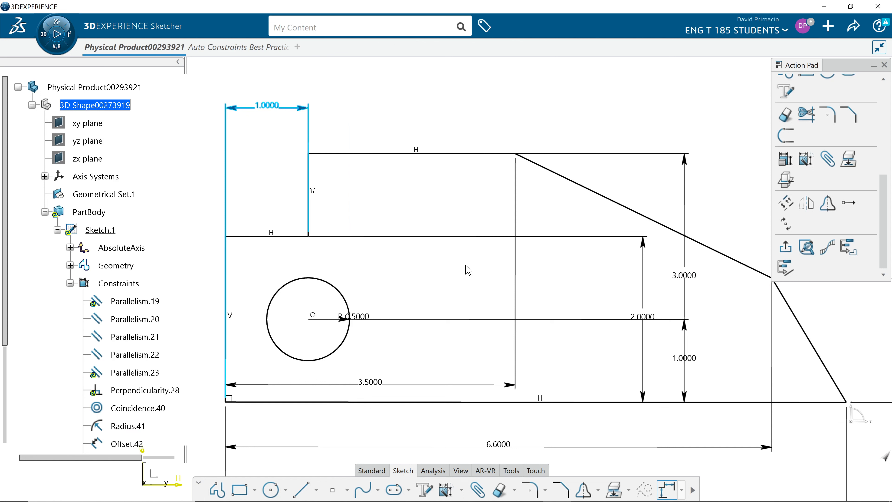
Undo the dimension edit and repositioning, the automatically created constraints and the circle's last move.
key(ctrl+z)
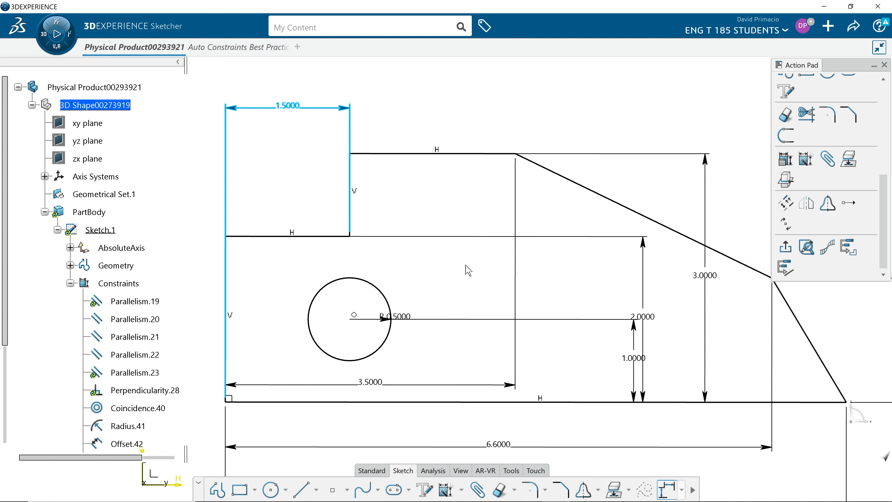
key(ctrl+z)
key(ctrl+z)
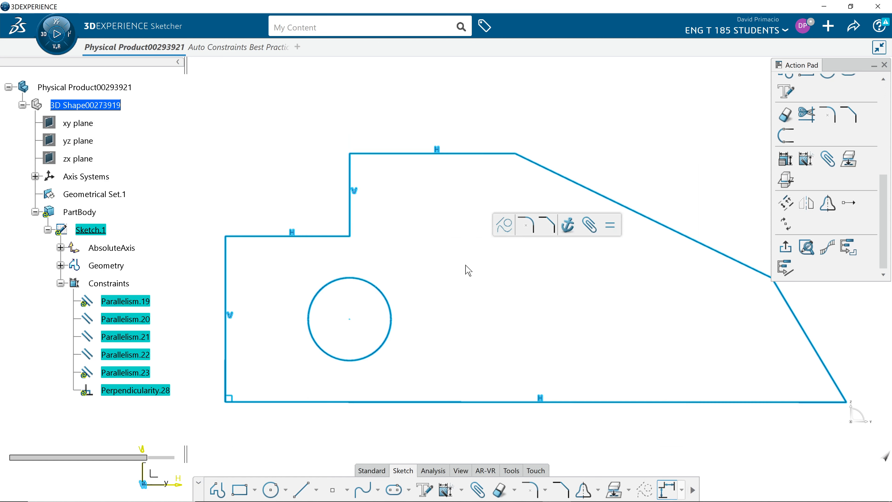
key(ctrl+z)
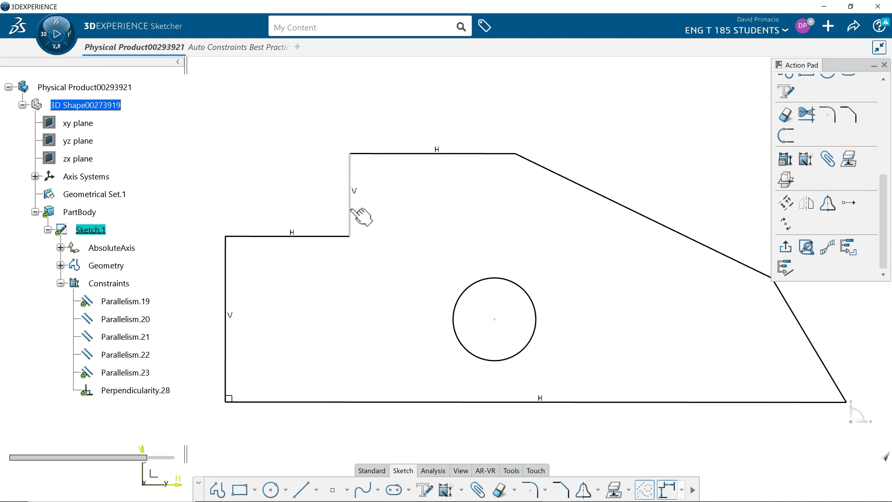
Shift the step's short vertical edge slightly downward and delete the circle with its center point.
drag(350, 207, 351, 208)
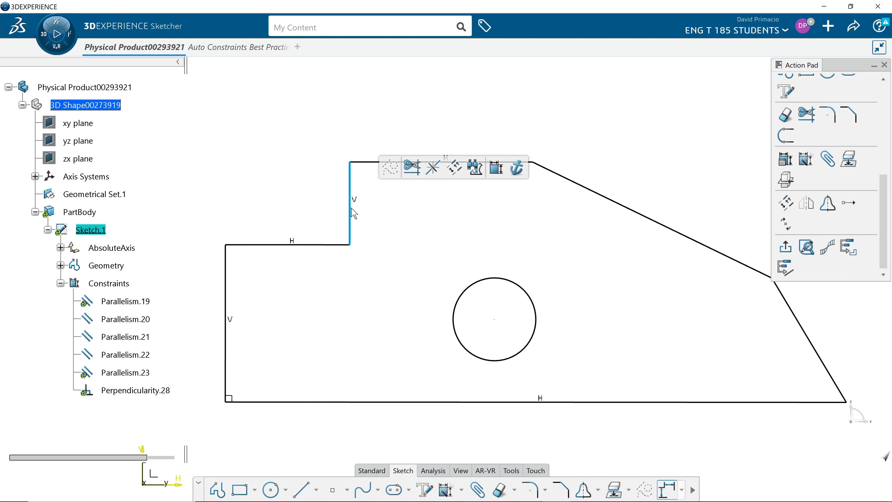
click(321, 245)
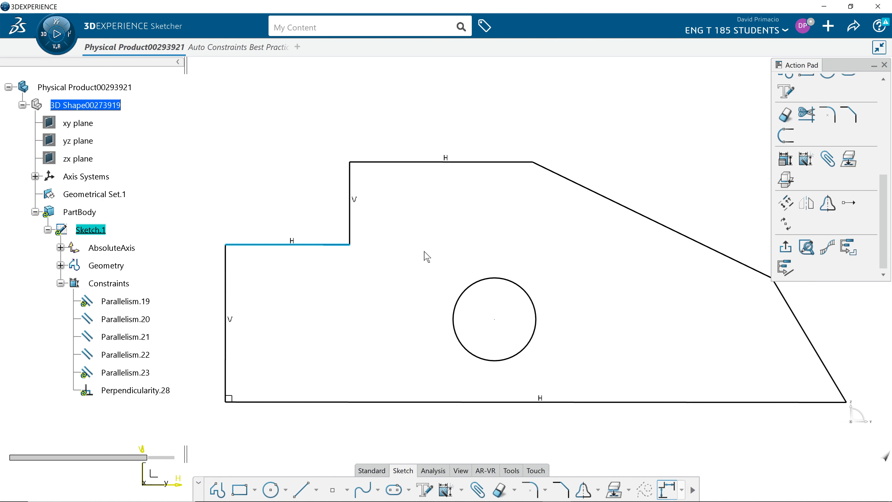
drag(426, 256, 571, 375)
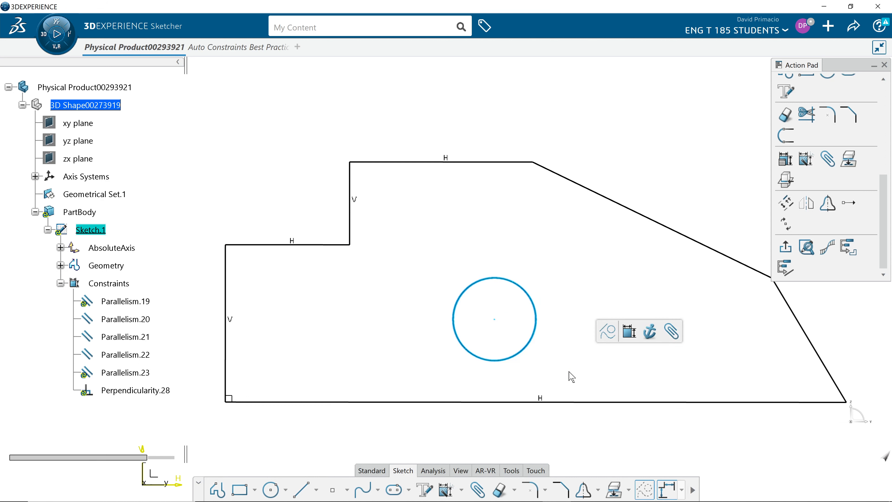
key(Delete)
Draw a circle of 0.25 in radius with its center directly below the step's short vertical edge.
click(279, 489)
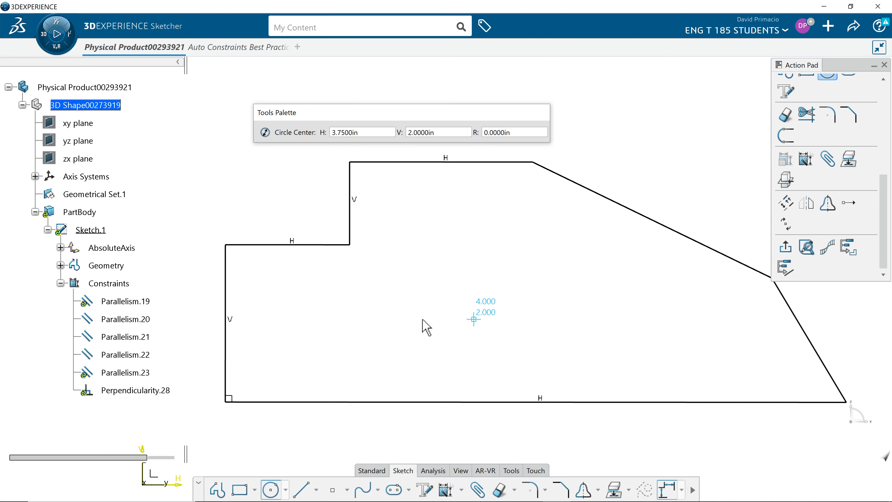
click(355, 318)
click(382, 318)
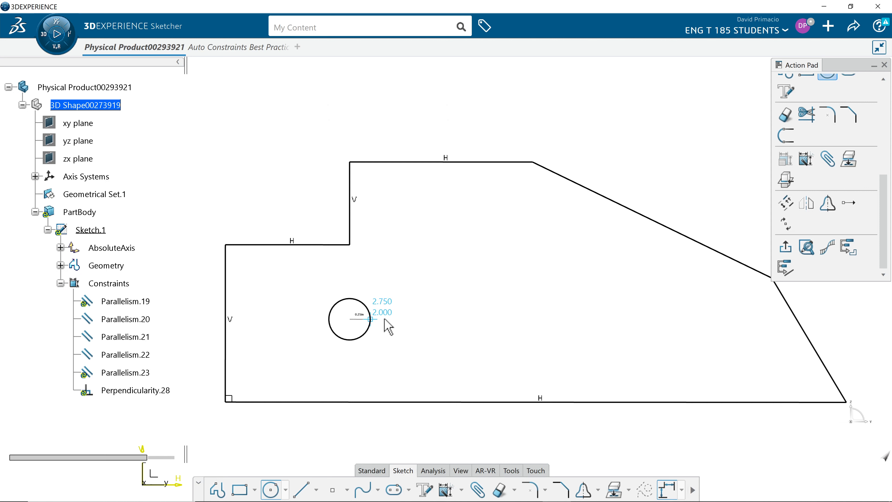
click(266, 351)
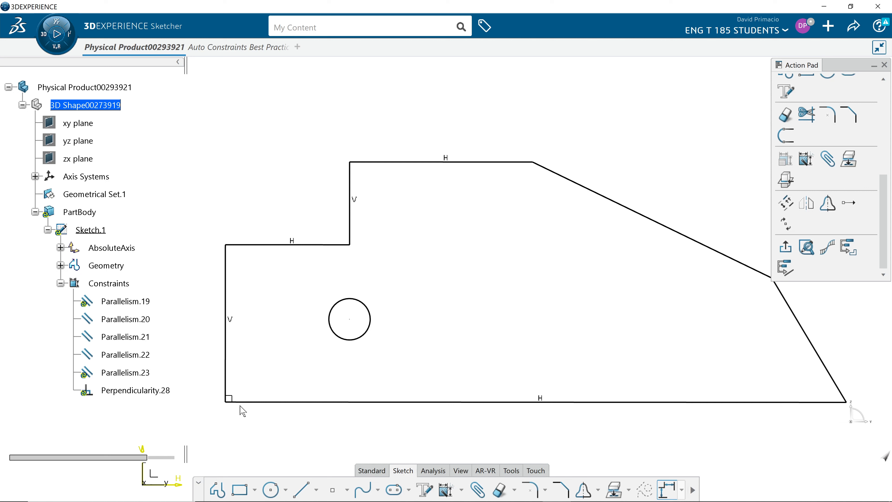
Examine the Sketcher preferences for constraint creation and the SmartPick snapping and detection options.
click(805, 28)
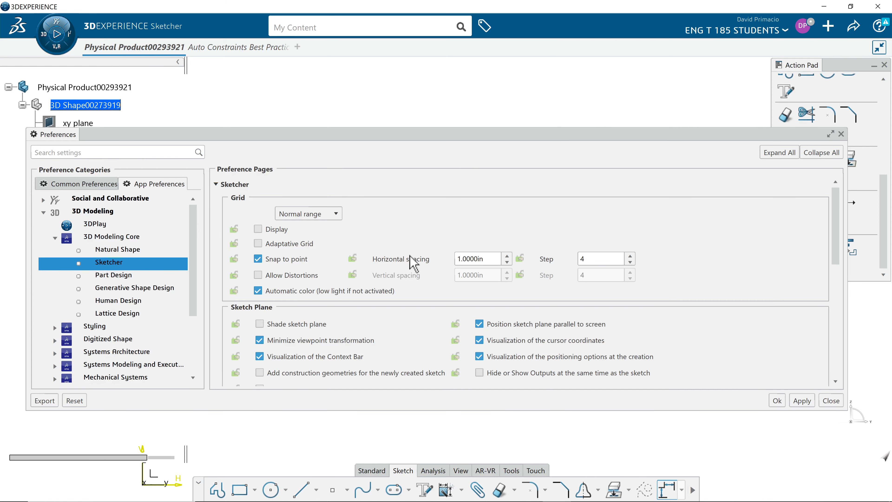
scroll(409, 260, down, 5)
scroll(406, 267, down, 1)
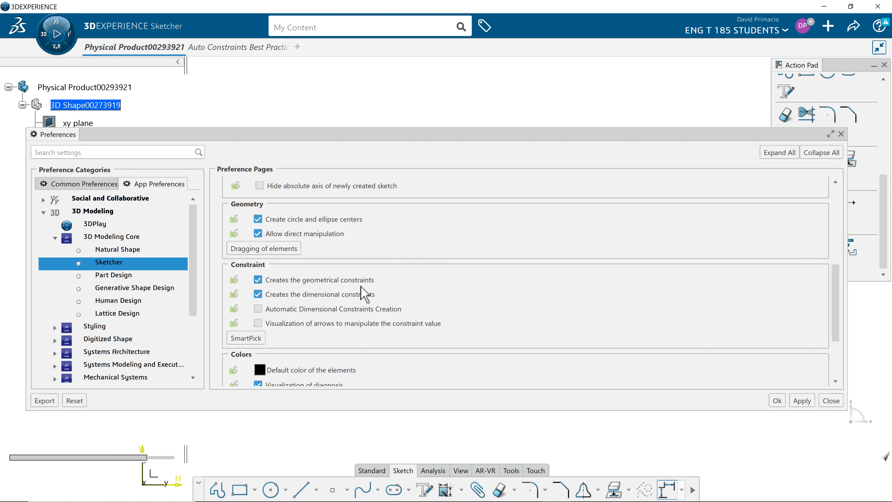
scroll(335, 297, down, 1)
click(257, 299)
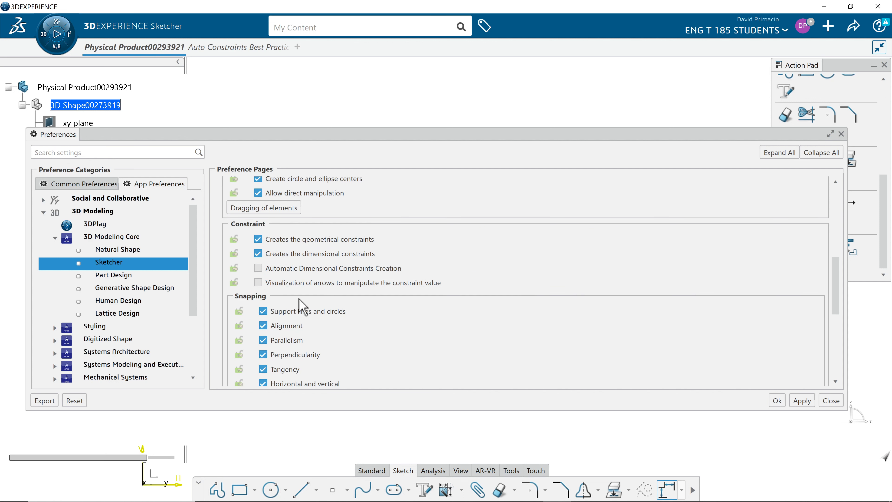
scroll(307, 305, down, 1)
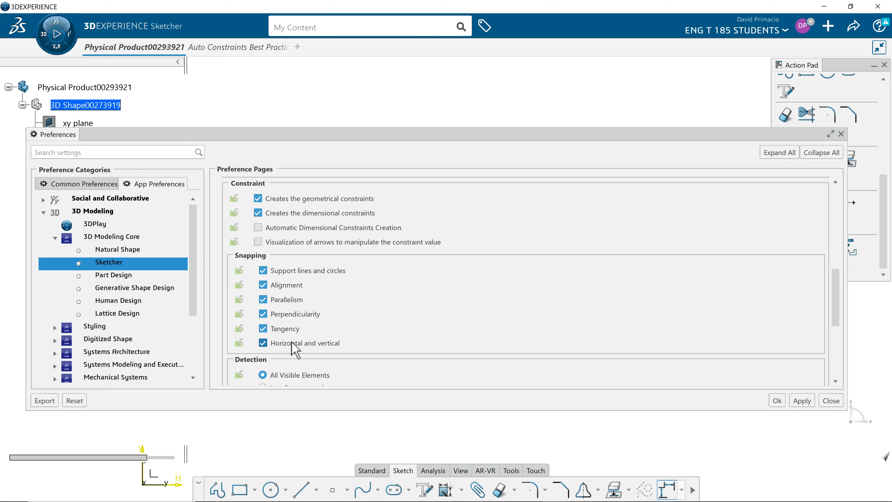
scroll(313, 332, down, 1)
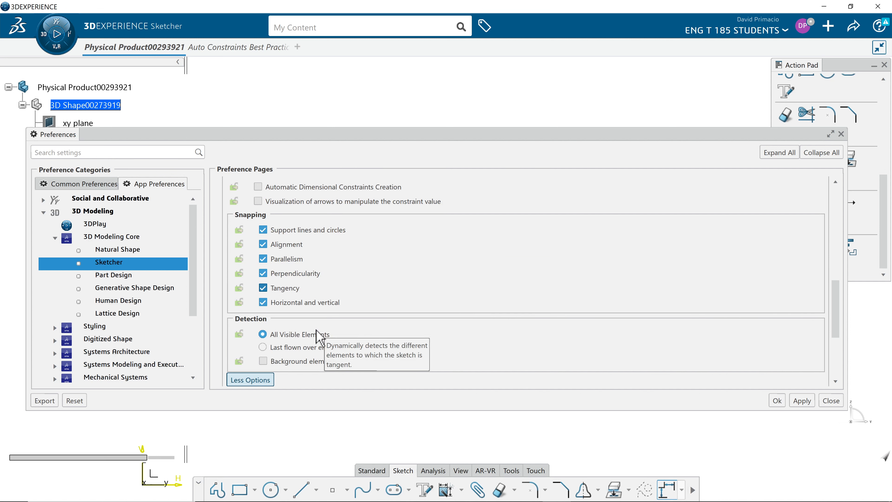
scroll(315, 334, up, 2)
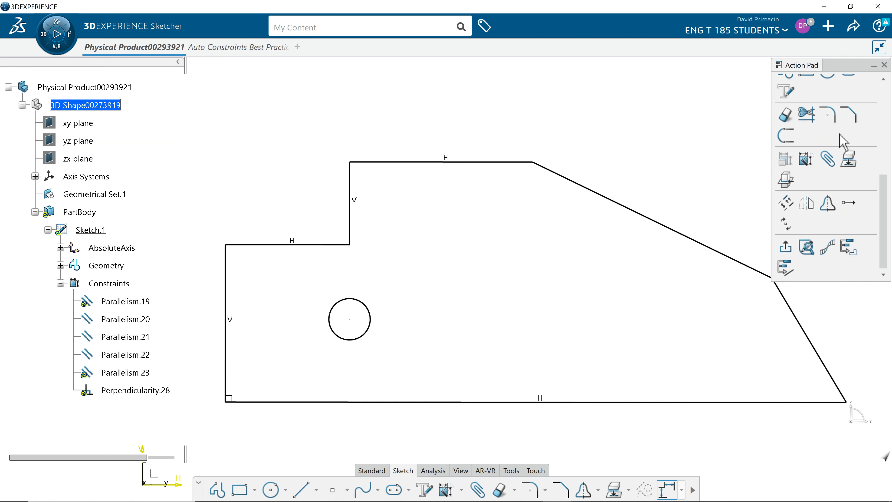
click(841, 134)
Auto-constrain all sketch geometry without reference elements, and undo the created constraints.
mouse_move(399, 301)
middle_down()
mouse_move(382, 301)
mouse_move(388, 284)
mouse_move(405, 287)
mouse_move(404, 312)
middle_up()
drag(236, 376, 737, 154)
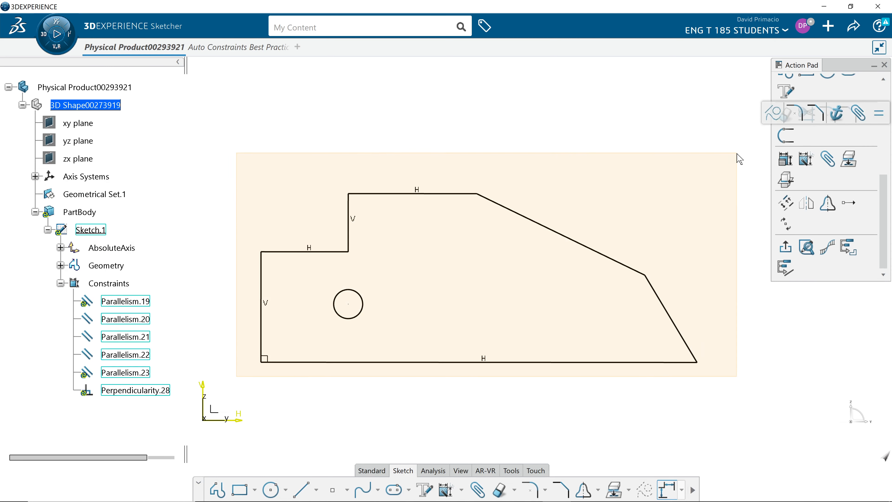
click(806, 159)
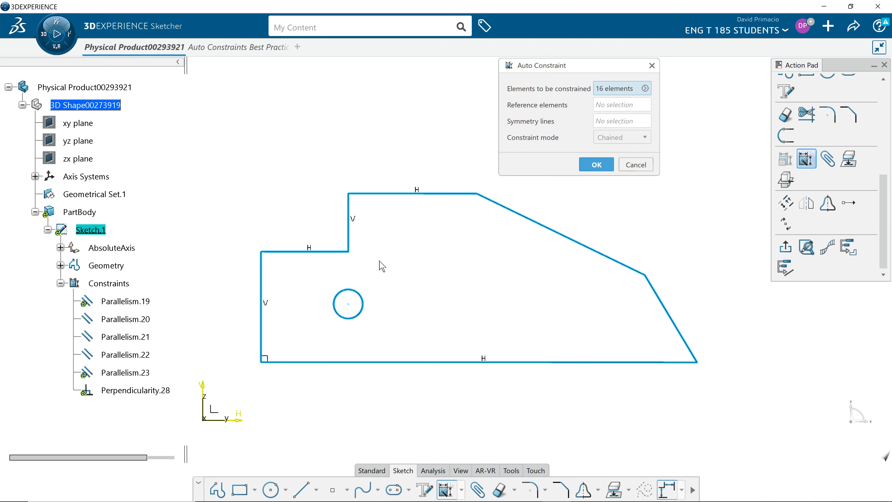
click(596, 164)
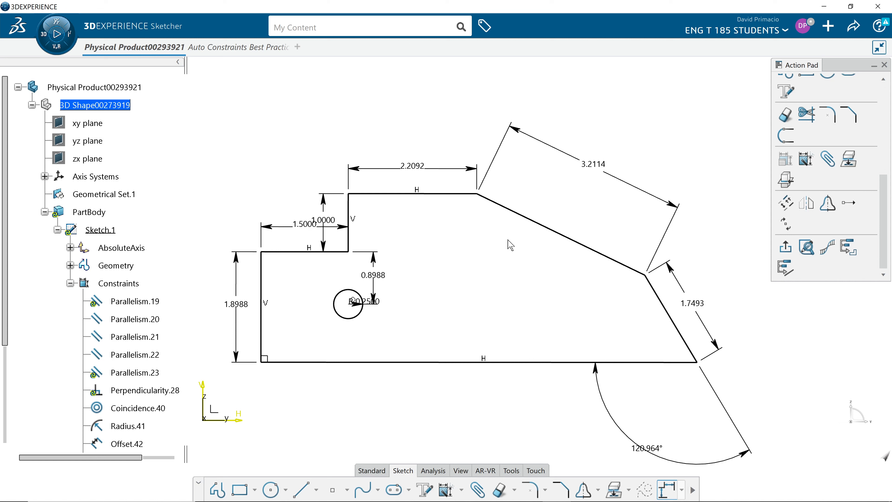
key(ctrl+z)
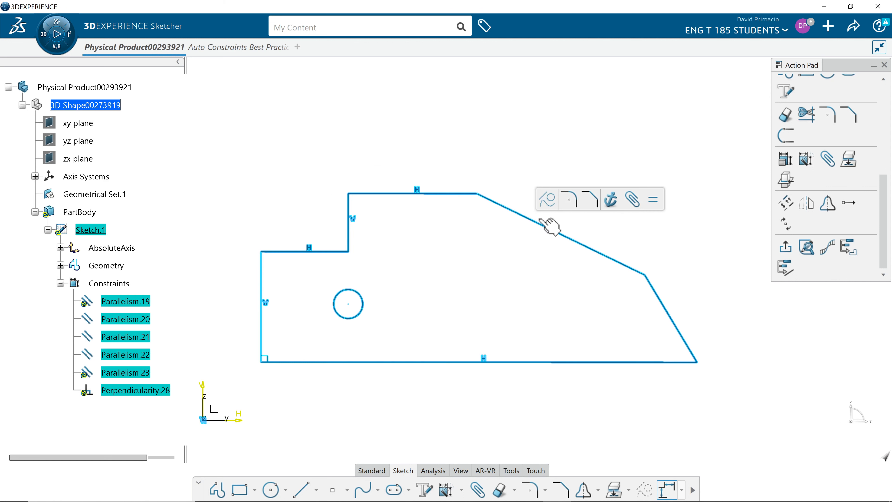
Auto-constrain all sketch geometry in Stacked mode, using the bottom edge and the long vertical edge as reference elements.
click(802, 160)
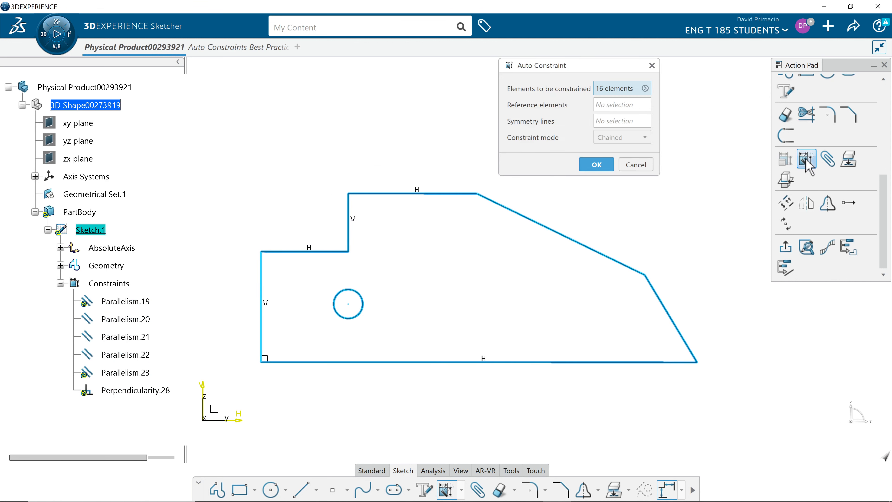
click(618, 105)
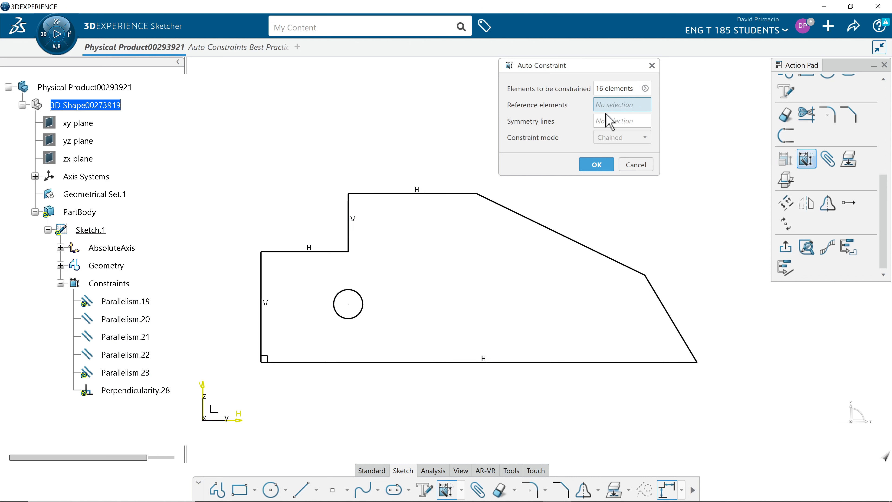
click(291, 362)
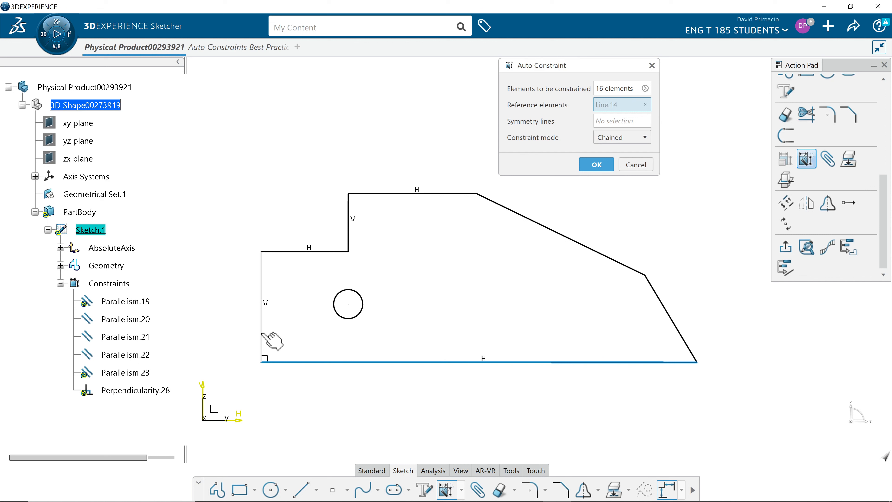
click(262, 338)
click(619, 137)
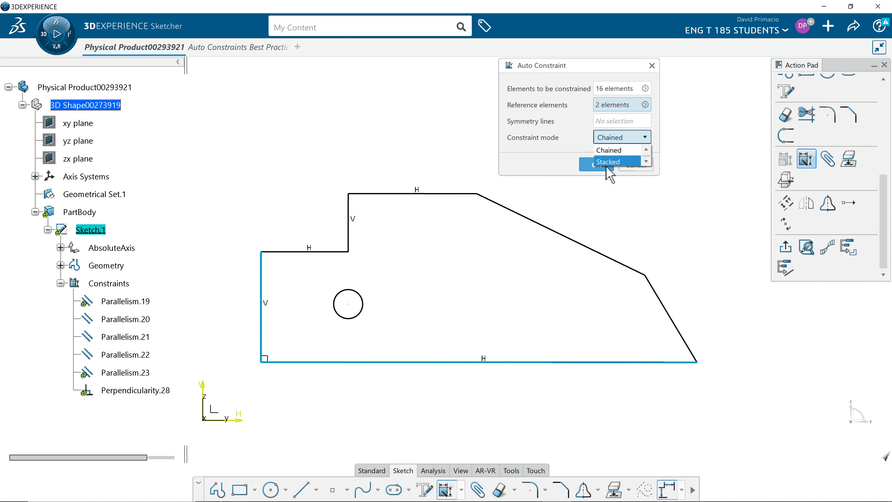
click(604, 162)
click(602, 164)
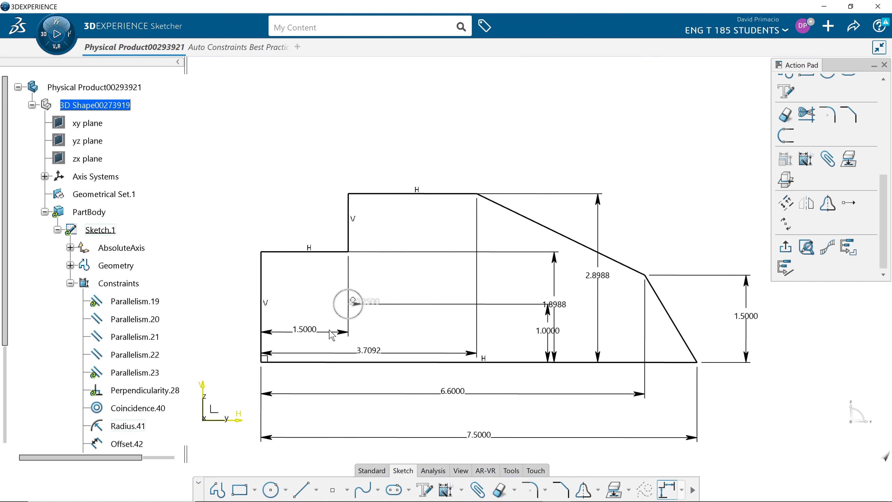
Reposition the 1.5 horizontal dimension above the step to check which geometry it references.
scroll(373, 315, up, 5)
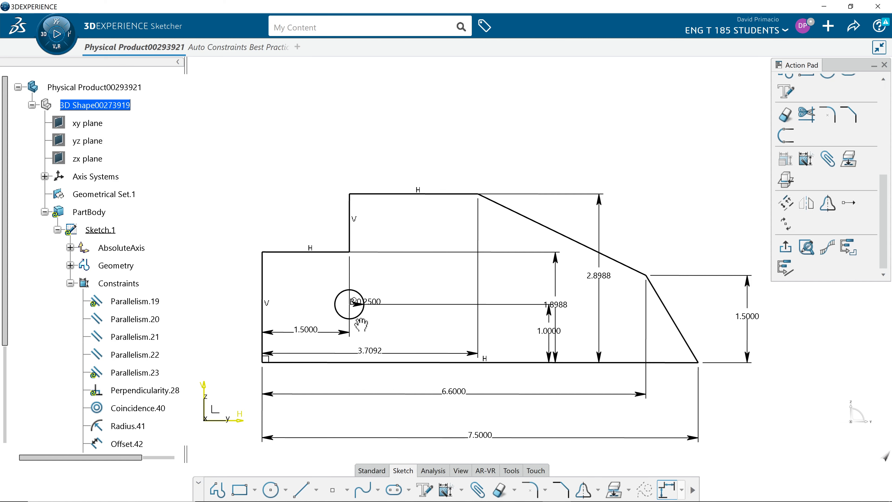
middle_drag(341, 323, 348, 322)
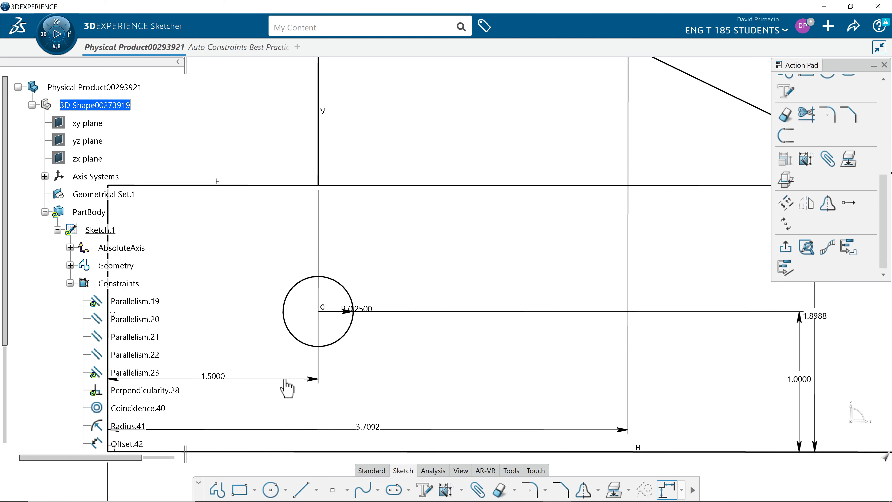
mouse_move(285, 384)
mouse_down()
mouse_move(294, 314)
mouse_move(290, 116)
mouse_move(318, 264)
mouse_move(321, 343)
mouse_move(281, 132)
mouse_up()
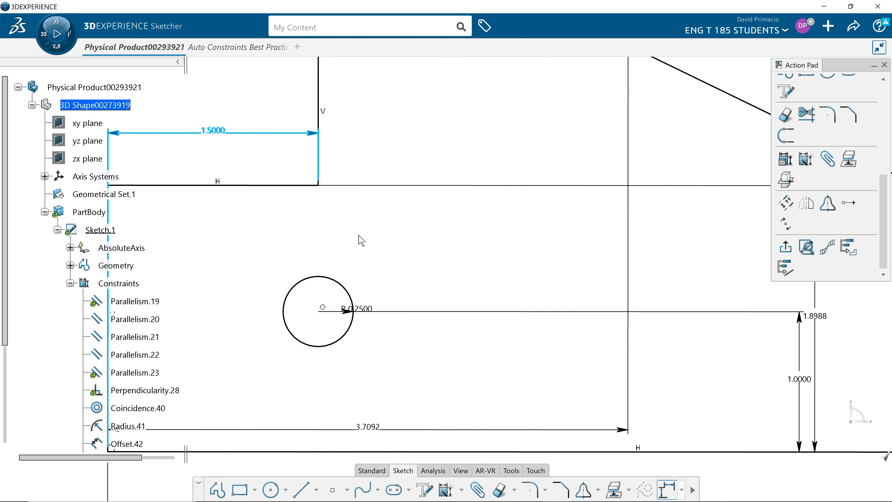
click(407, 273)
Undo the dimension repositioning and the stacked auto constraints, and clear the selection.
mouse_move(408, 274)
middle_down()
mouse_move(407, 292)
mouse_move(358, 328)
middle_up()
key(ctrl+z)
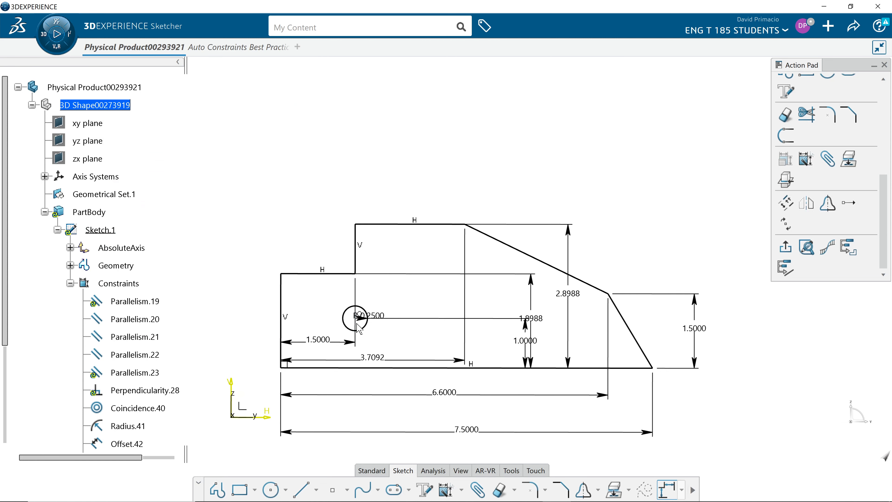
key(ctrl+z)
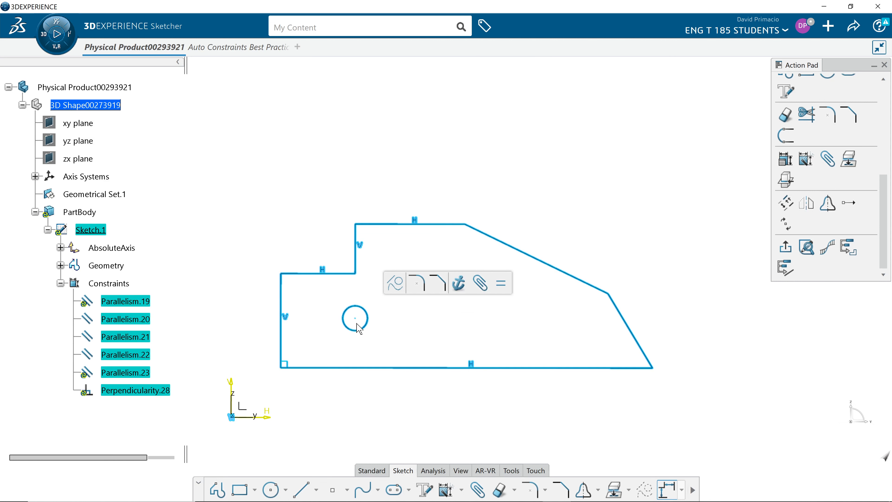
click(339, 425)
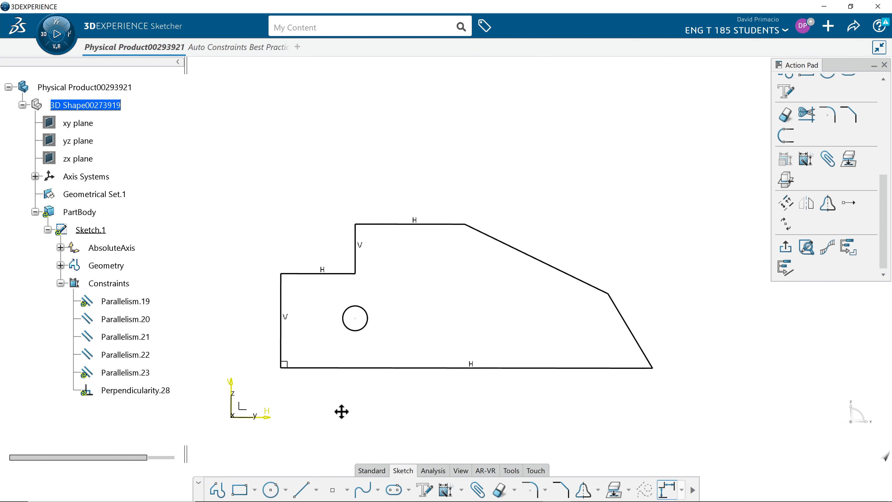
Move the circle horizontally toward the middle of the profile, out of line with the step's short vertical edge.
mouse_move(342, 411)
middle_down()
mouse_move(333, 398)
mouse_move(373, 389)
mouse_move(386, 401)
mouse_move(399, 349)
middle_up()
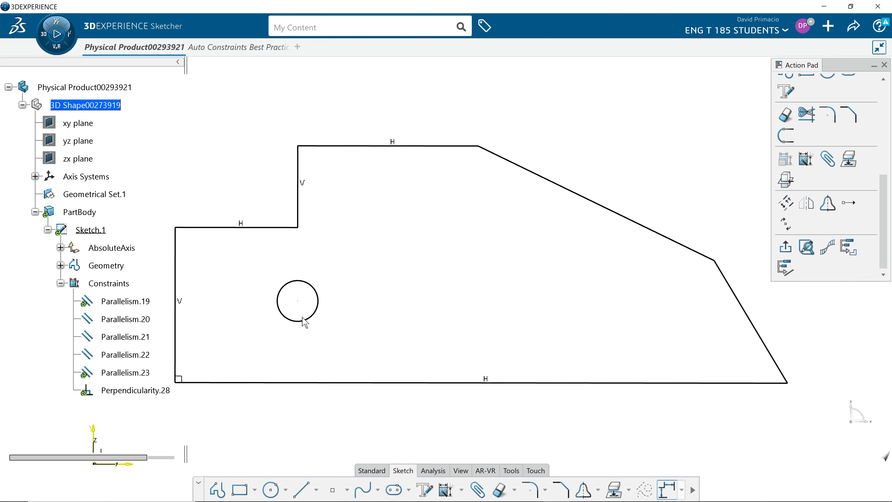
drag(298, 301, 440, 309)
click(353, 346)
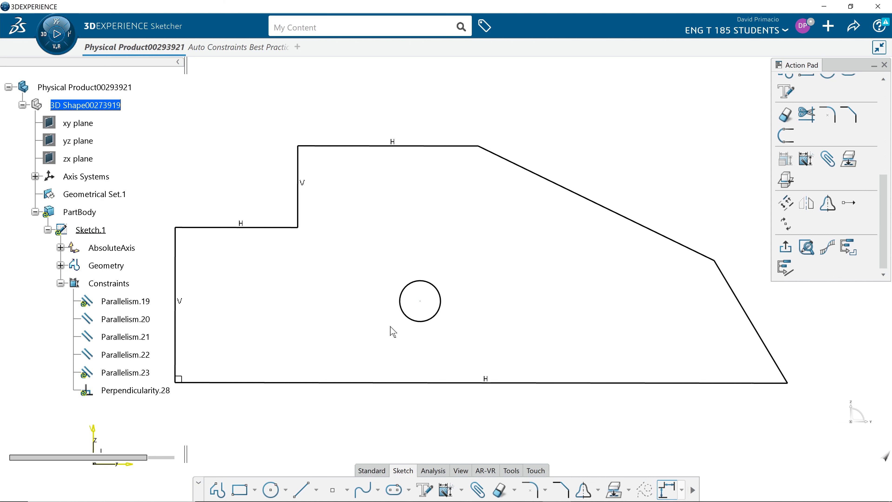
middle_drag(565, 326, 549, 316)
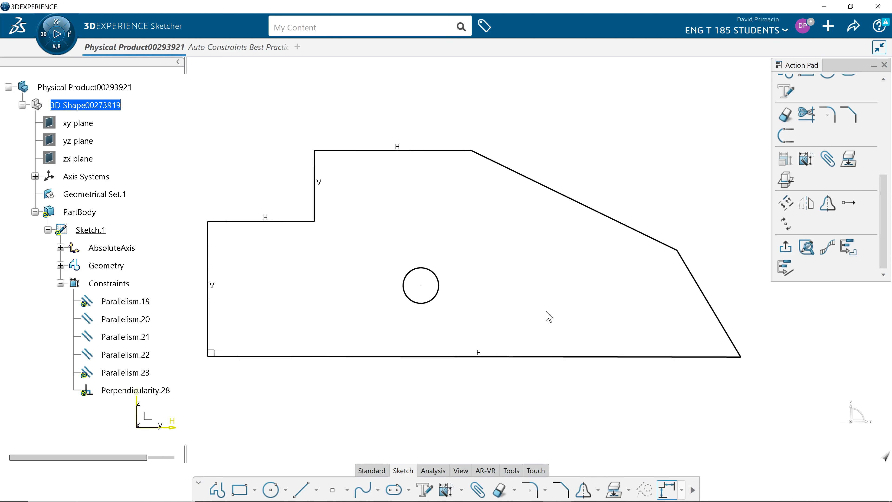